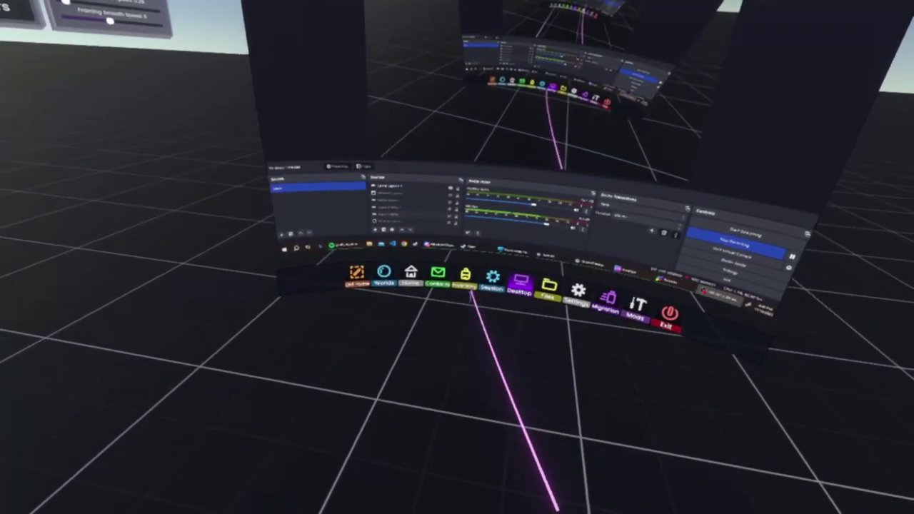
Spawn a Development Tool from the Tools folder under Resonite Essentials in the inventory
{"action": "left_click", "coordinate": [446, 360]}
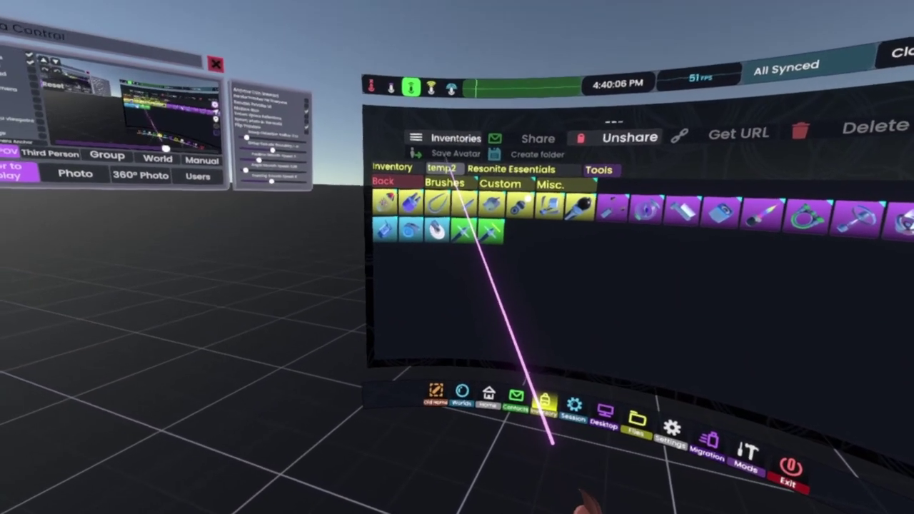
{"action": "left_click", "coordinate": [450, 173]}
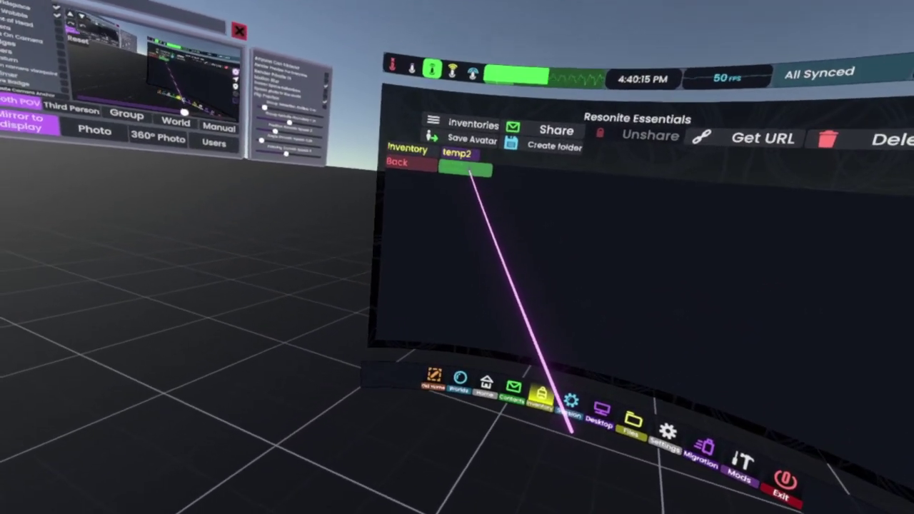
{"action": "left_click", "coordinate": [499, 168]}
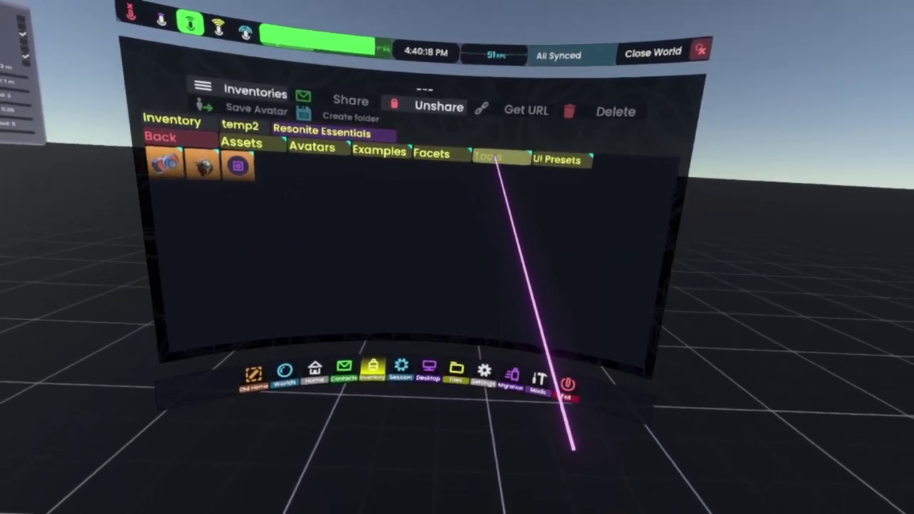
{"action": "left_click", "coordinate": [498, 158]}
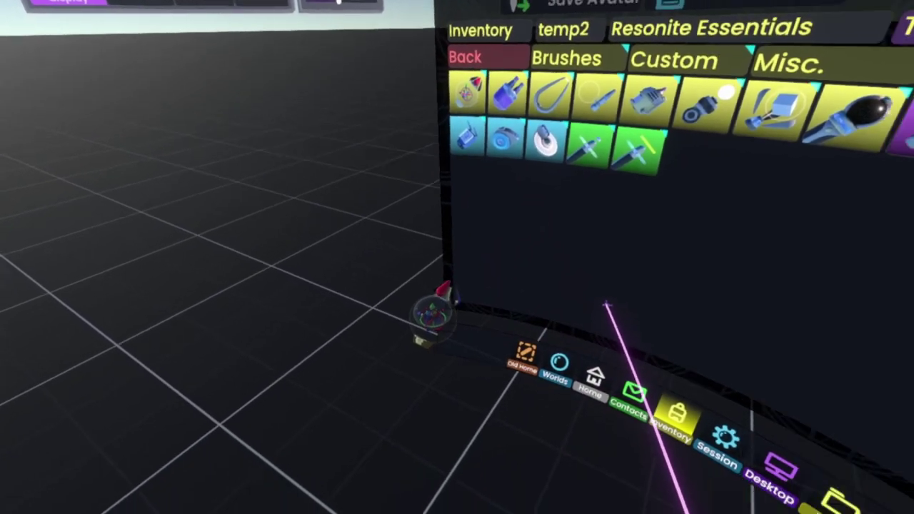
{"action": "key", "text": "Escape"}
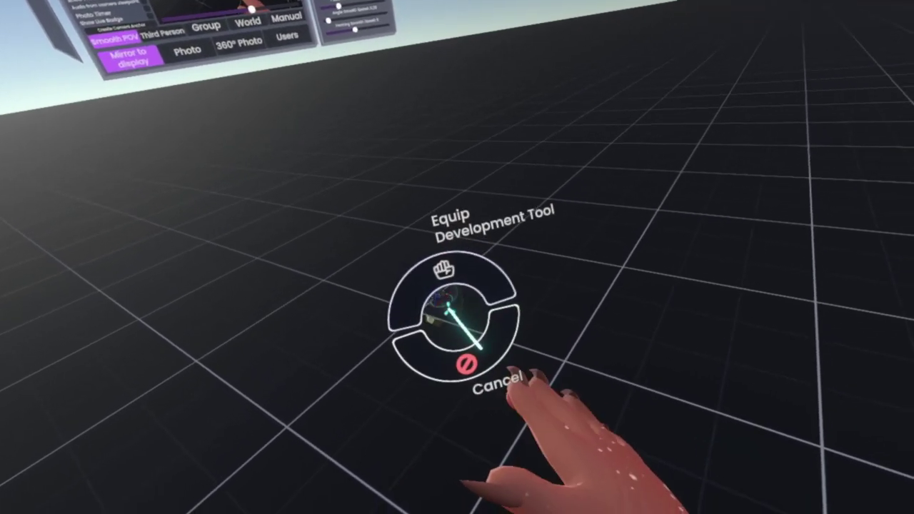
Equip the spawned Development Tool and close the dashboard
{"action": "key", "text": "Escape"}
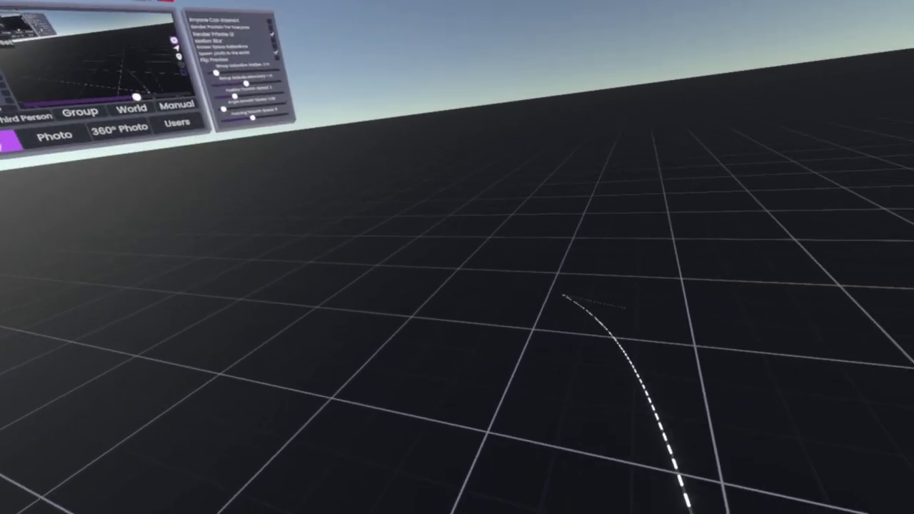
{"action": "key", "text": "Escape"}
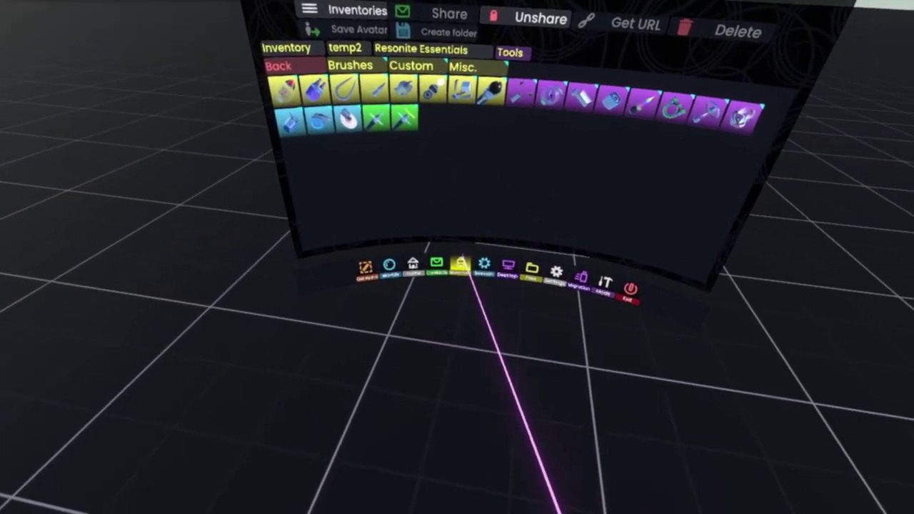
{"action": "left_click", "coordinate": [508, 336]}
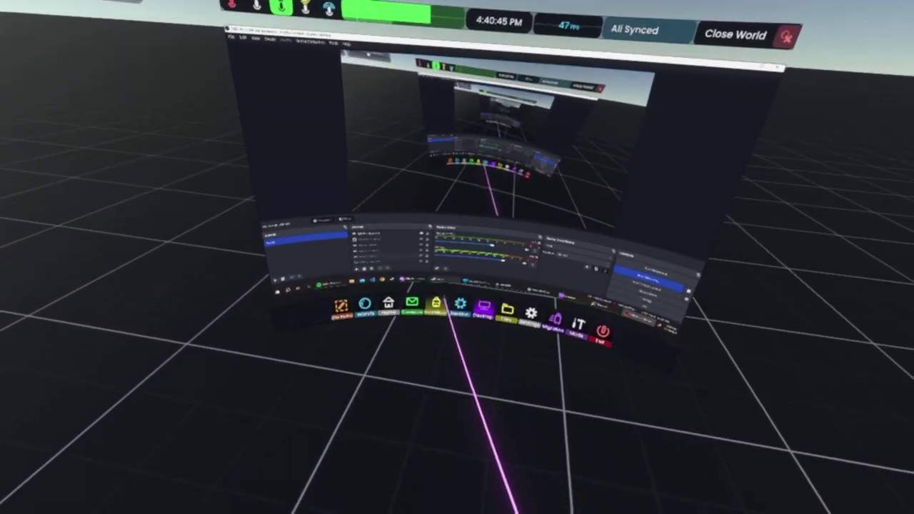
{"action": "key", "text": "Escape"}
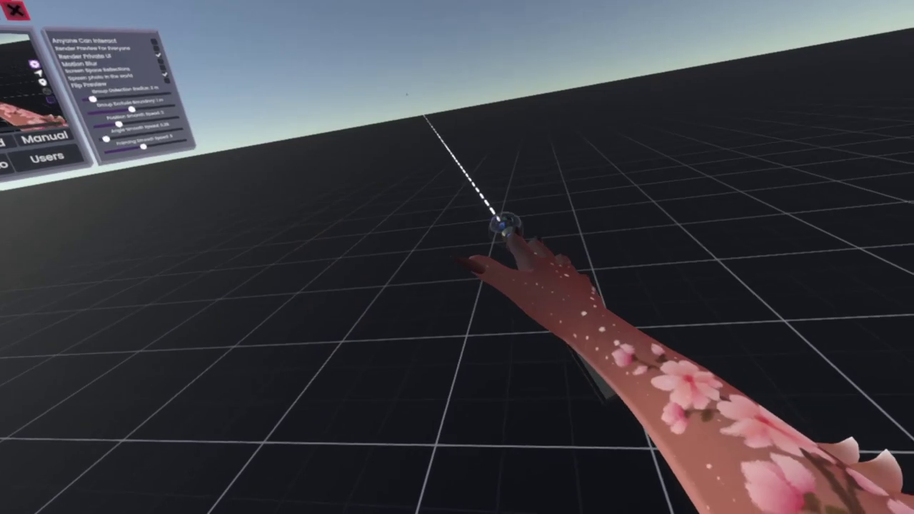
Create a new Box 3D model with the Development Tool
{"action": "key", "text": "t"}
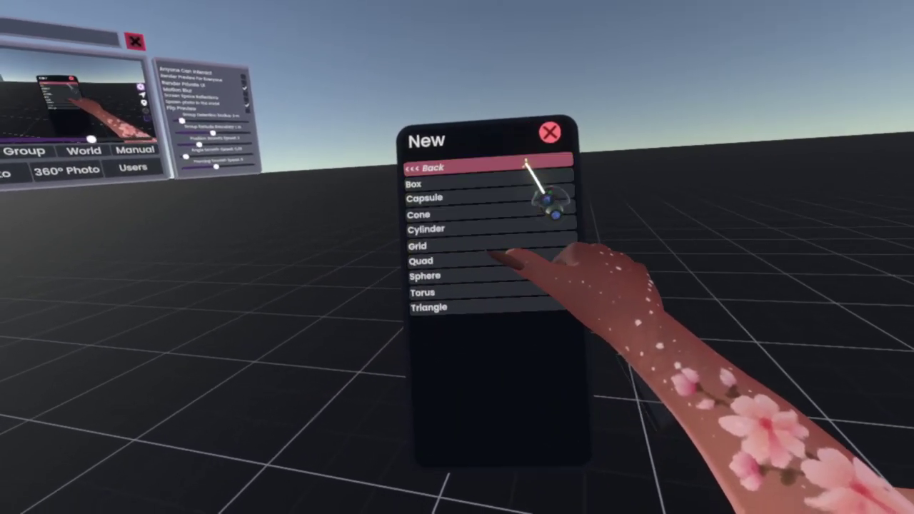
{"action": "left_click", "coordinate": [559, 169]}
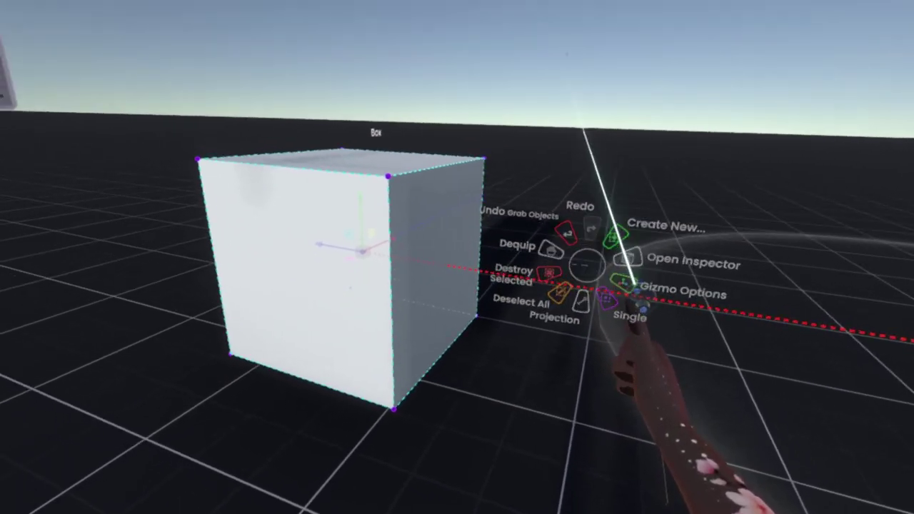
Open the box in the inspector and set its BoxMesh size to Y 2 and Z 0.1
{"action": "left_click", "coordinate": [627, 257]}
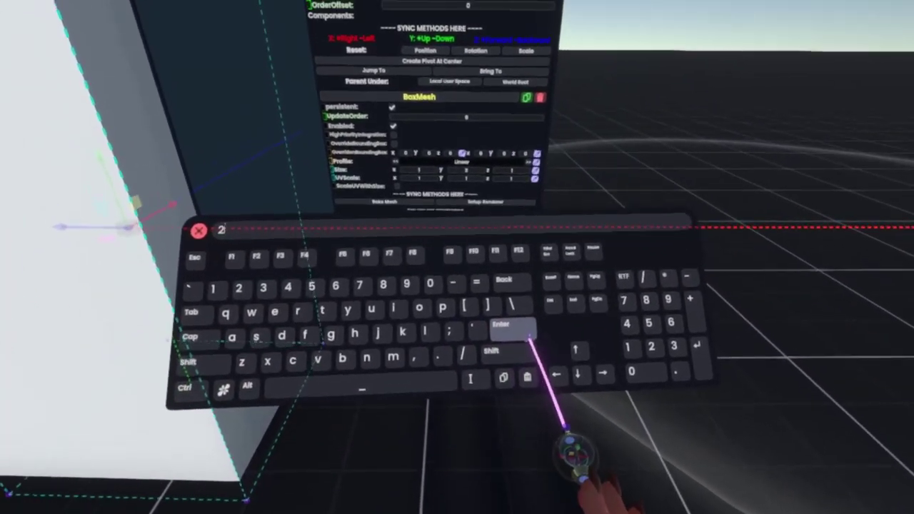
{"action": "left_click", "coordinate": [492, 351]}
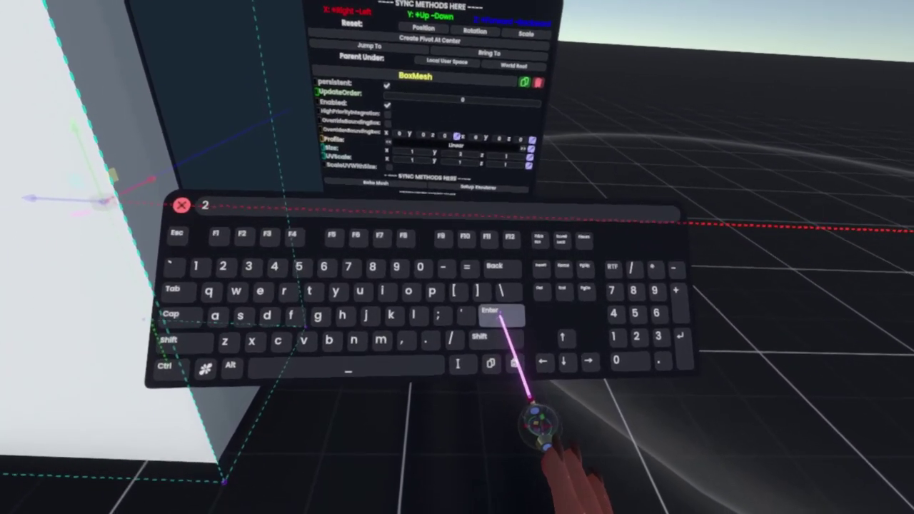
{"action": "left_click", "coordinate": [501, 315]}
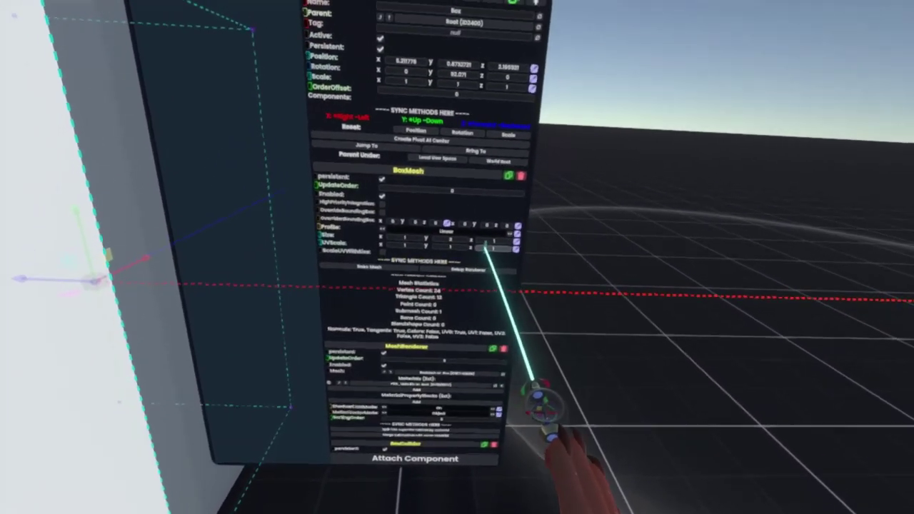
{"action": "left_click", "coordinate": [499, 240]}
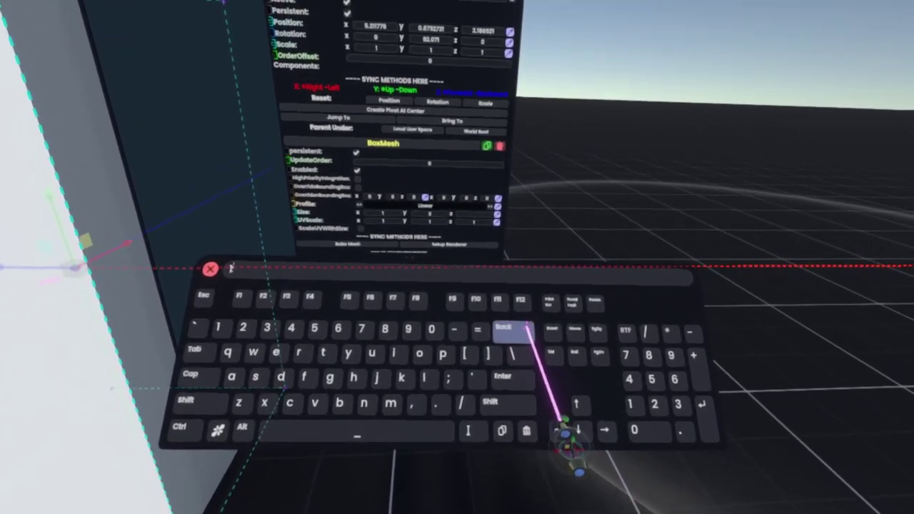
{"action": "left_click", "coordinate": [527, 327]}
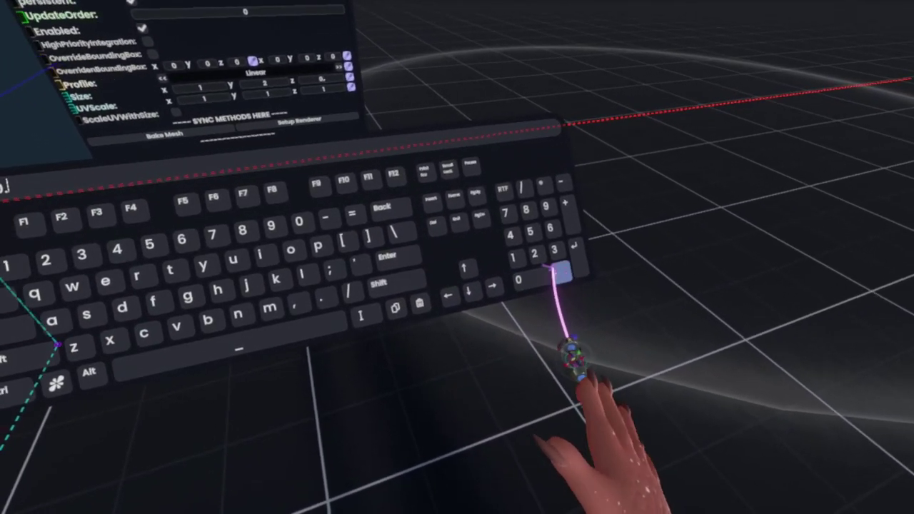
{"action": "left_click", "coordinate": [513, 257]}
{"action": "left_click", "coordinate": [387, 255]}
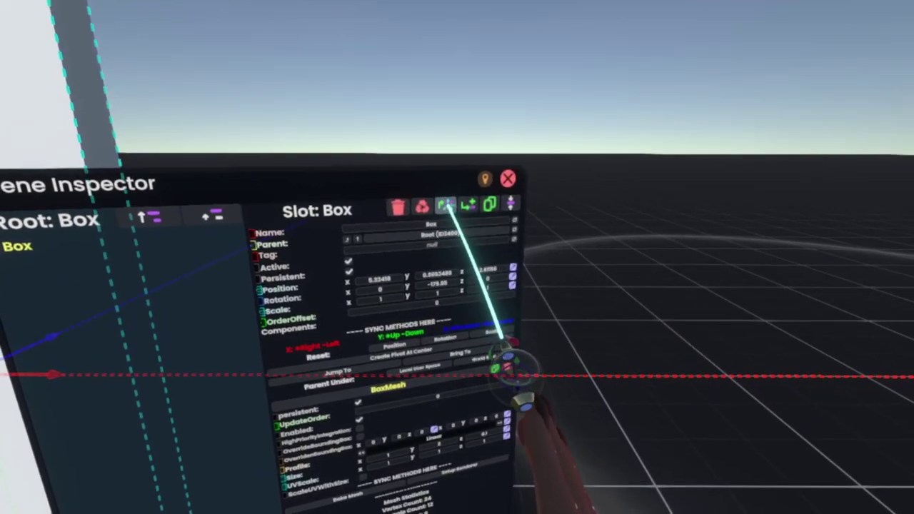
Insert a parent slot above the Box slot and select that parent in the hierarchy
{"action": "left_click", "coordinate": [455, 197]}
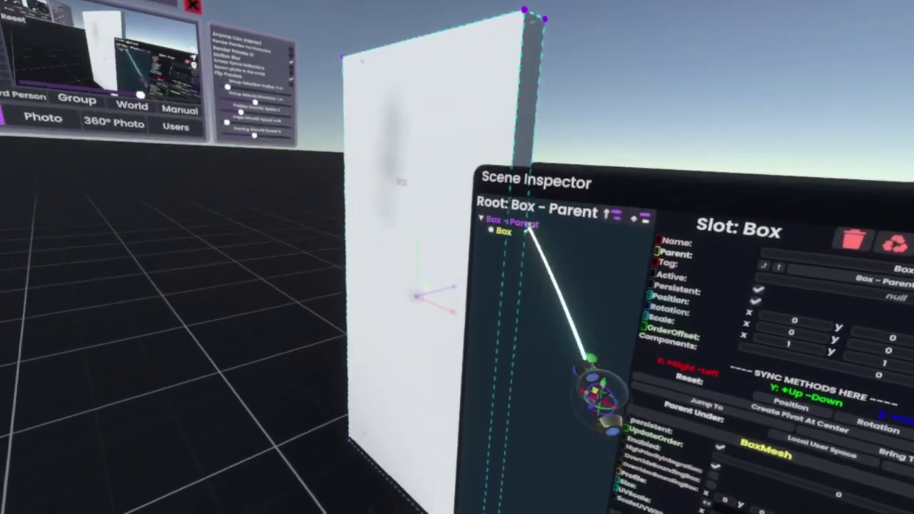
{"action": "left_click", "coordinate": [526, 223]}
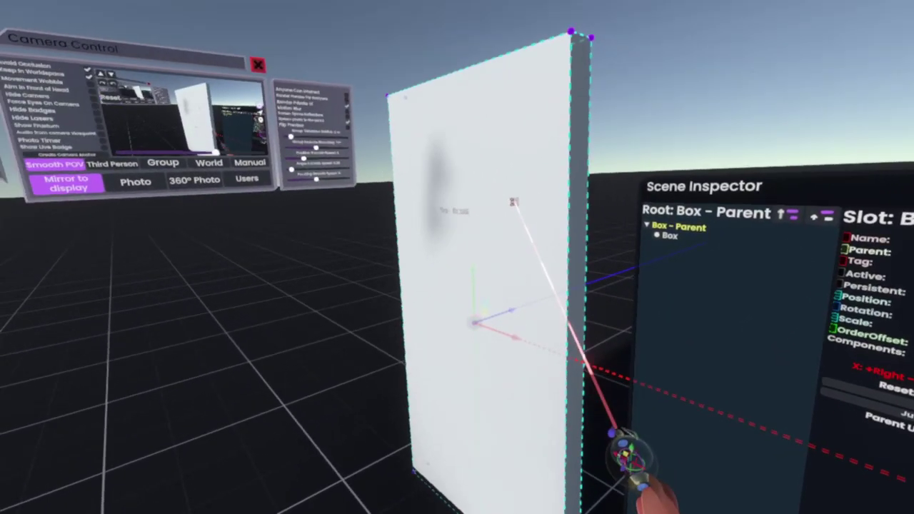
Try moving the door-shaped box by grabbing it, and undo the grab
{"action": "left_click_drag", "start_coordinate": [514, 202], "coordinate": [516, 164]}
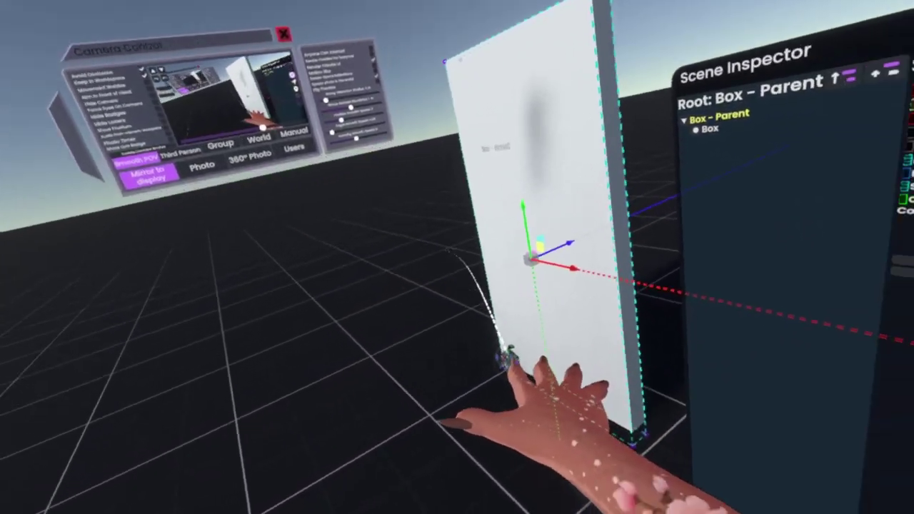
{"action": "right_click", "coordinate": [467, 288]}
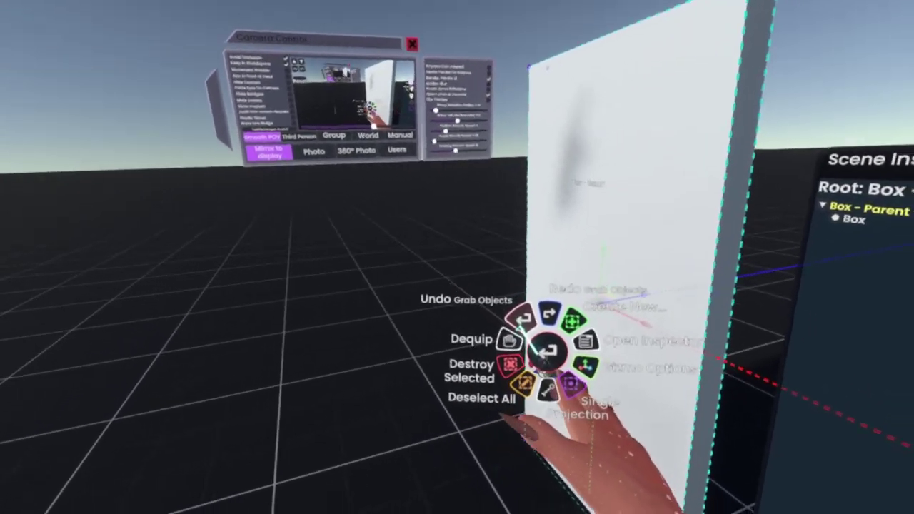
{"action": "right_click", "coordinate": [547, 352]}
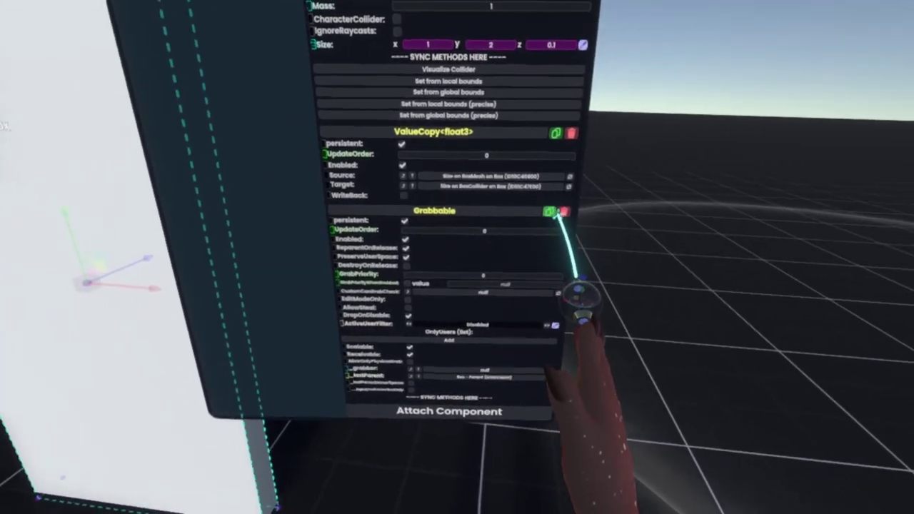
Remove the Grabbable component from the Box slot
{"action": "left_click", "coordinate": [526, 205]}
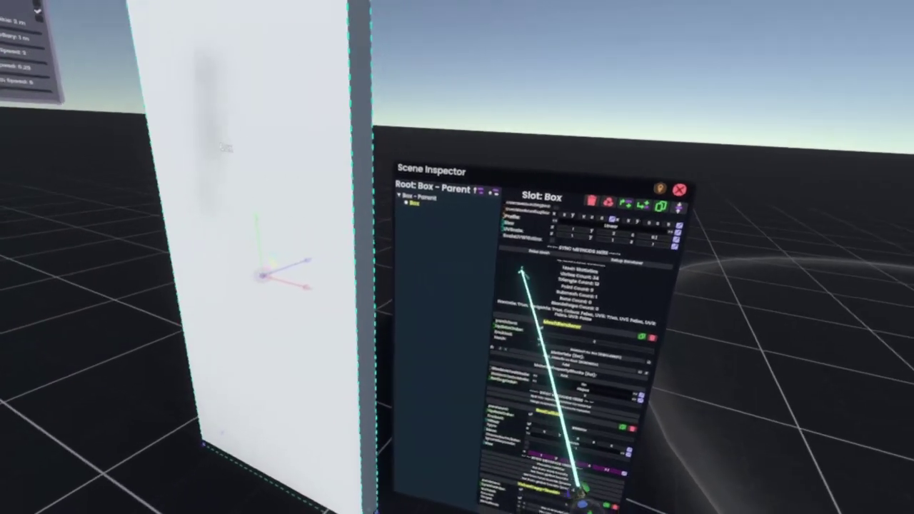
{"action": "left_click_drag", "start_coordinate": [522, 272], "coordinate": [481, 401]}
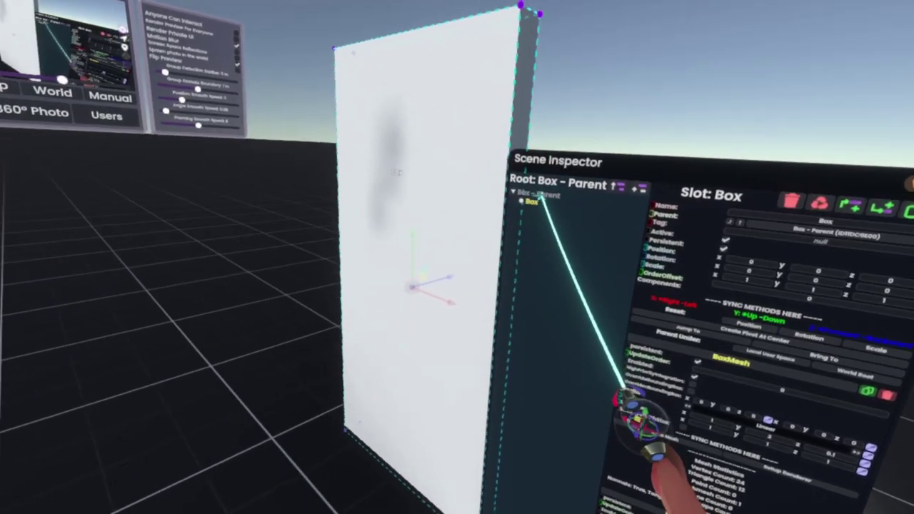
Set the Box slot's local X position to 0.5 to offset it from its parent
{"action": "left_click", "coordinate": [561, 158]}
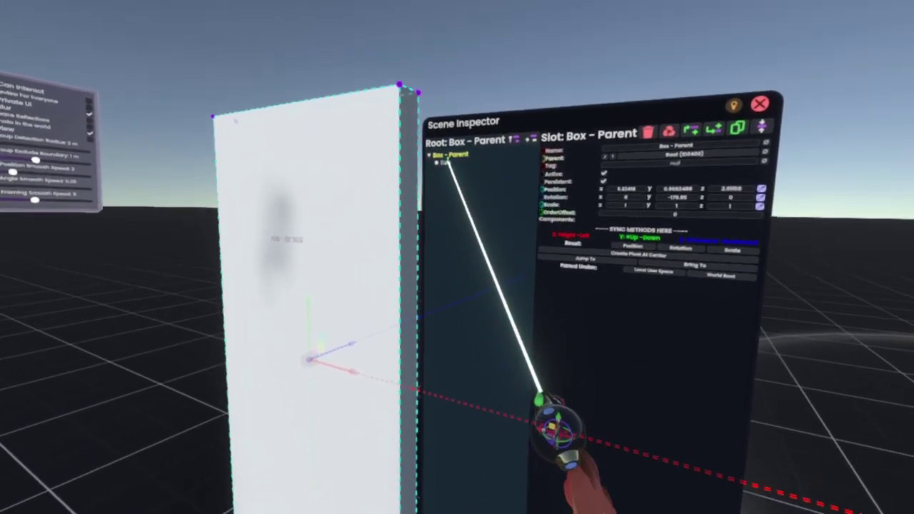
{"action": "left_click", "coordinate": [437, 61]}
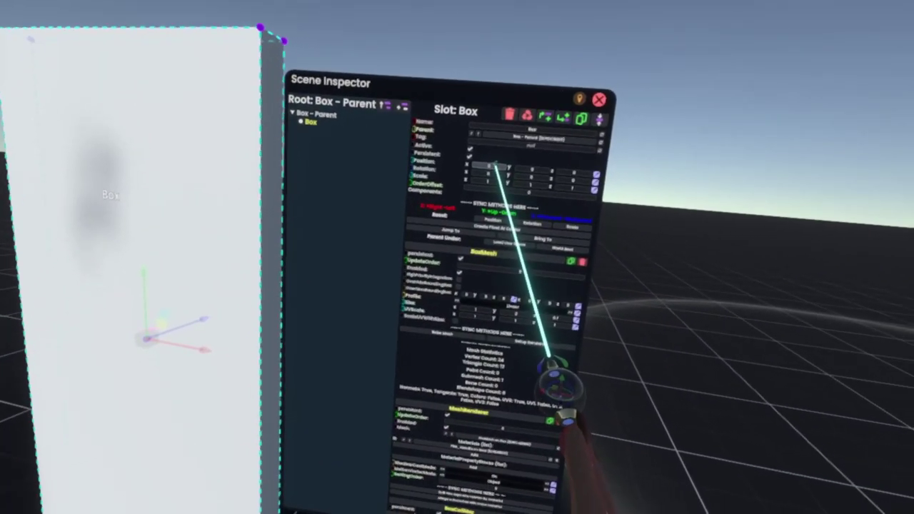
{"action": "left_click", "coordinate": [485, 198]}
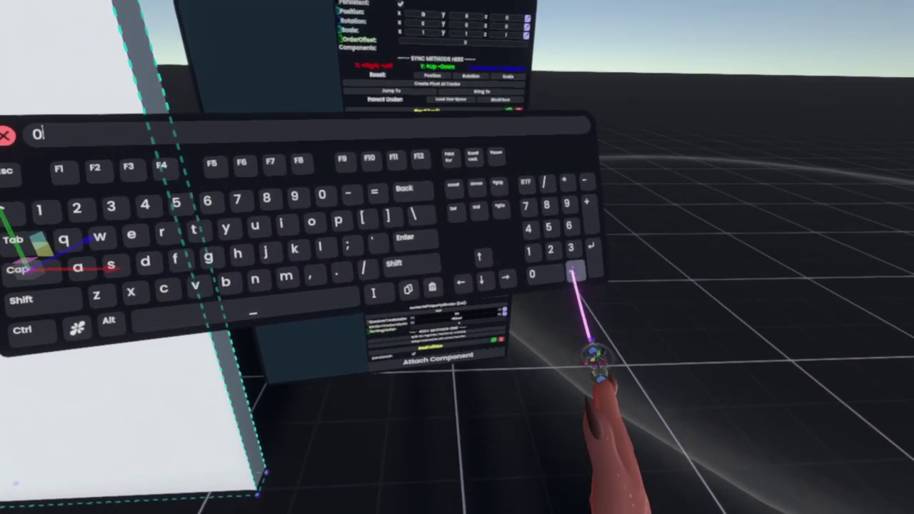
{"action": "type", "text": ".5"}
{"action": "key", "text": "Return"}
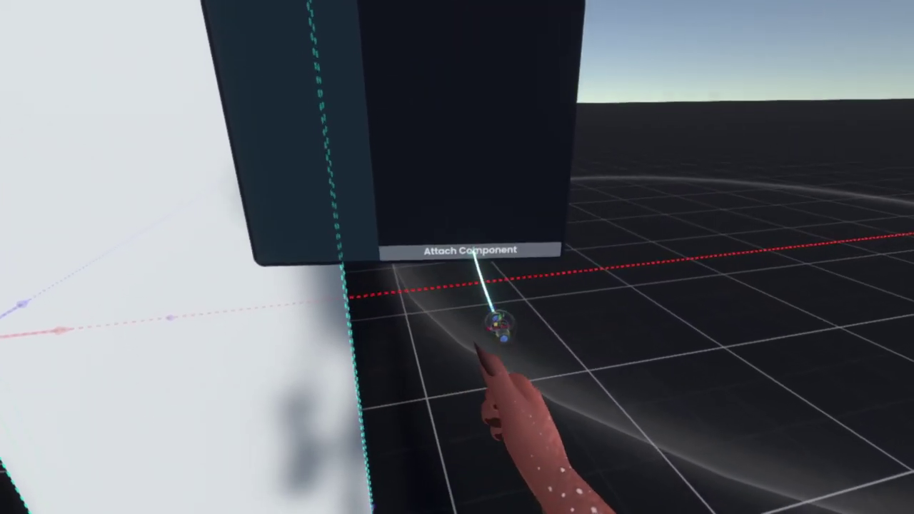
Attach a Joint component to the Box - Parent slot and close the component selector
{"action": "left_click", "coordinate": [472, 250]}
{"action": "left_click_drag", "start_coordinate": [500, 310], "coordinate": [475, 193]}
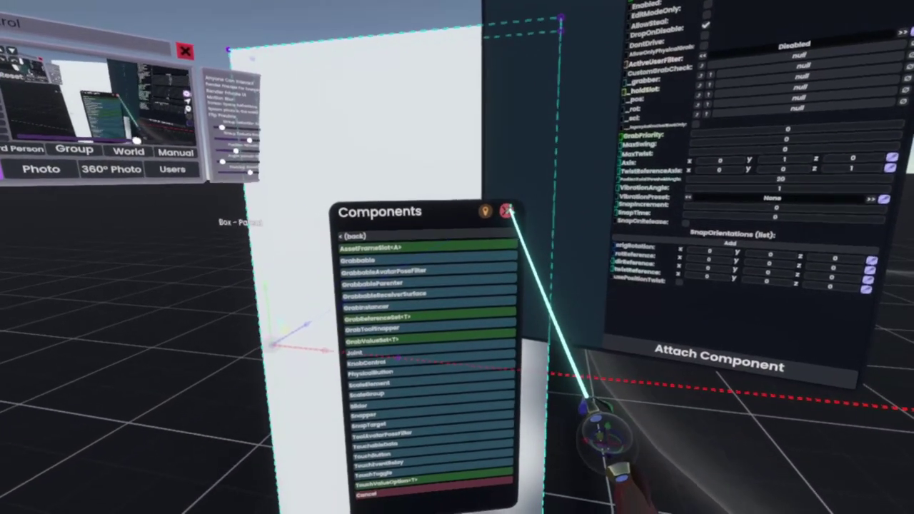
{"action": "left_click", "coordinate": [506, 212]}
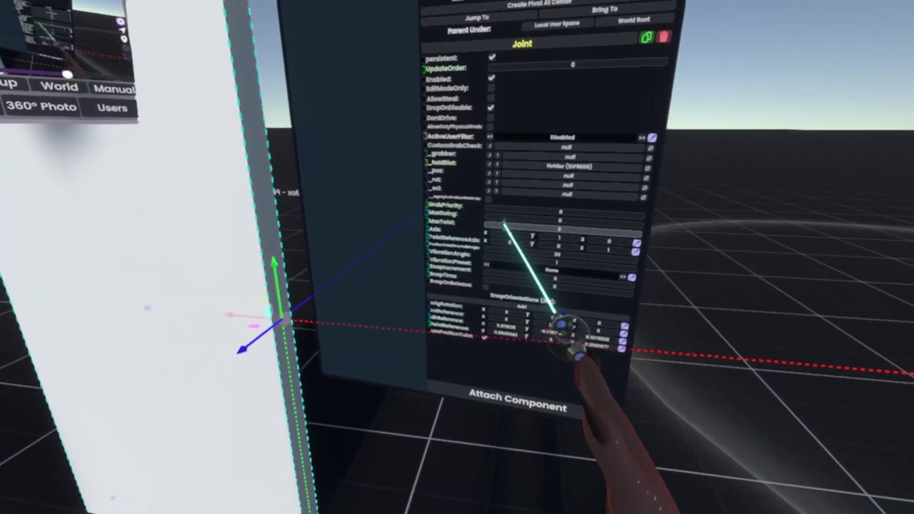
Set the Joint component's MaxTwist to 90
{"action": "left_click", "coordinate": [504, 225]}
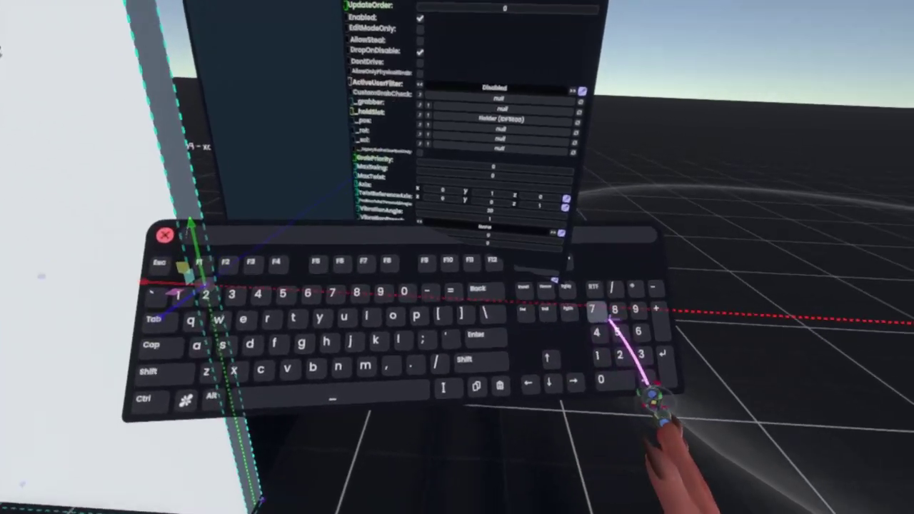
{"action": "left_click", "coordinate": [584, 284]}
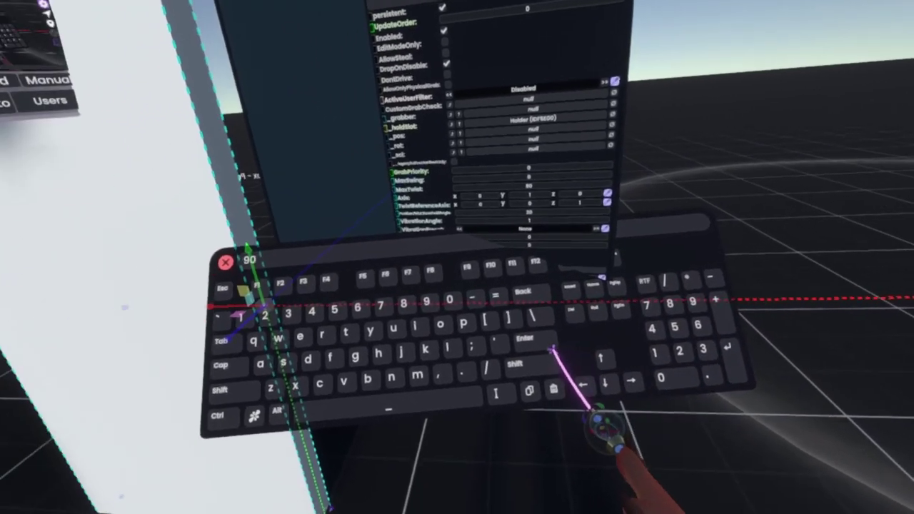
{"action": "left_click", "coordinate": [458, 328]}
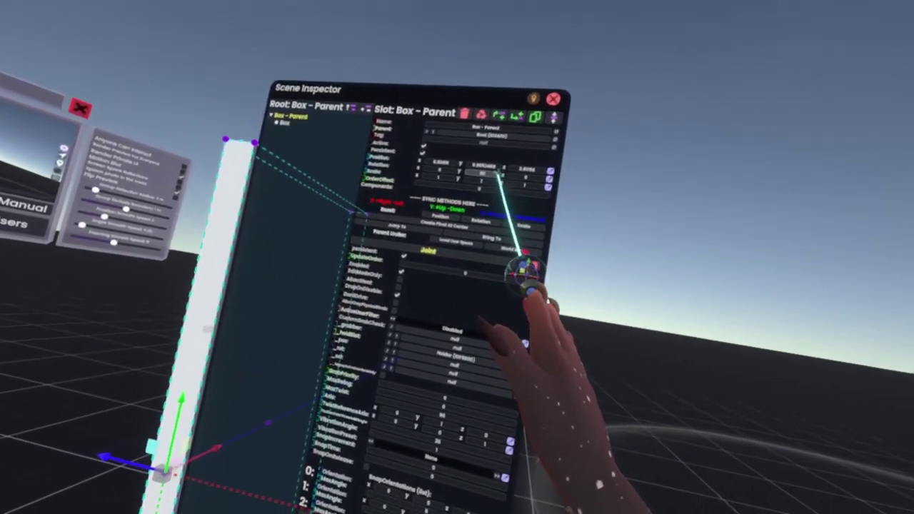
{"action": "left_click_drag", "start_coordinate": [496, 176], "coordinate": [509, 236]}
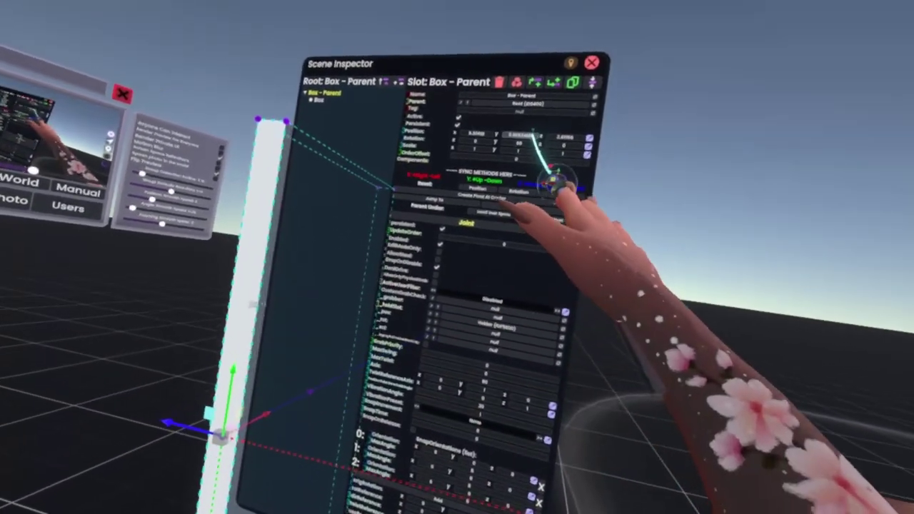
{"action": "left_click_drag", "start_coordinate": [521, 143], "coordinate": [533, 250]}
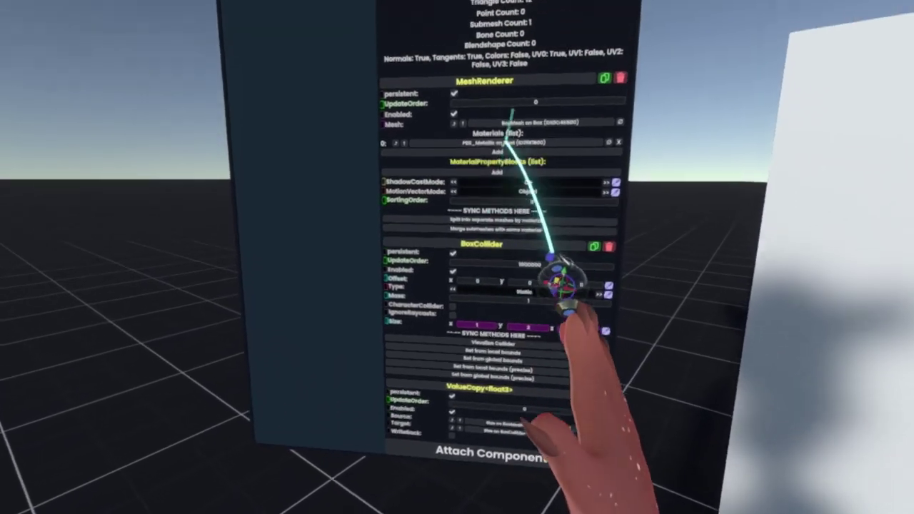
Enable CharacterCollider on the Box slot's existing BoxCollider and attach a second BoxCollider component to the slot
{"action": "left_click_drag", "start_coordinate": [510, 114], "coordinate": [545, 327]}
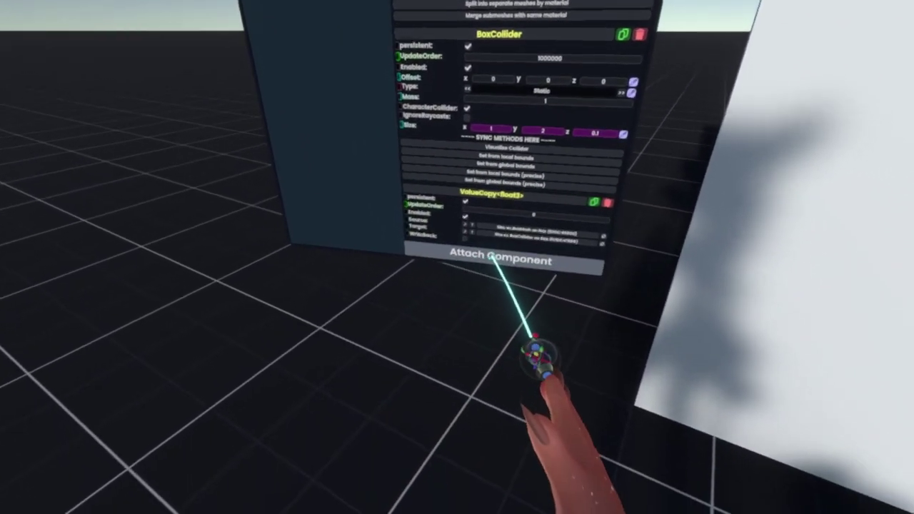
{"action": "left_click", "coordinate": [516, 363]}
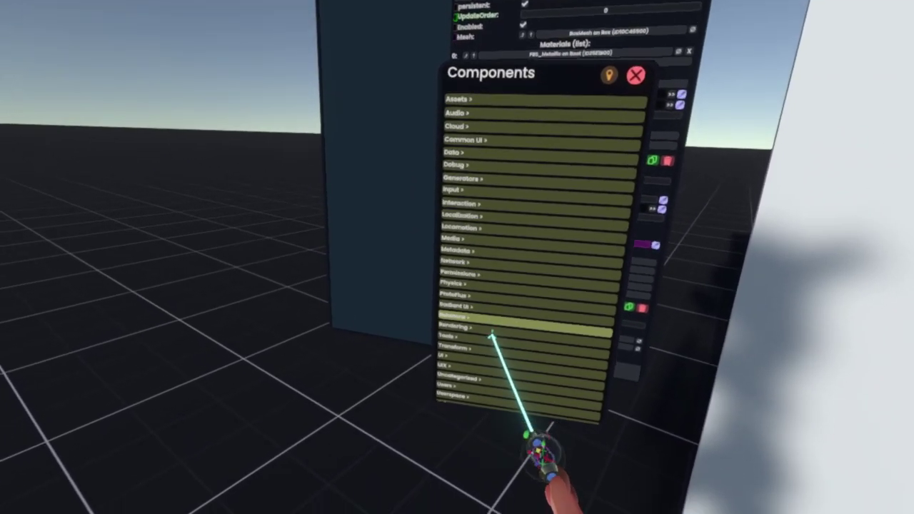
{"action": "left_click_drag", "start_coordinate": [492, 335], "coordinate": [501, 161]}
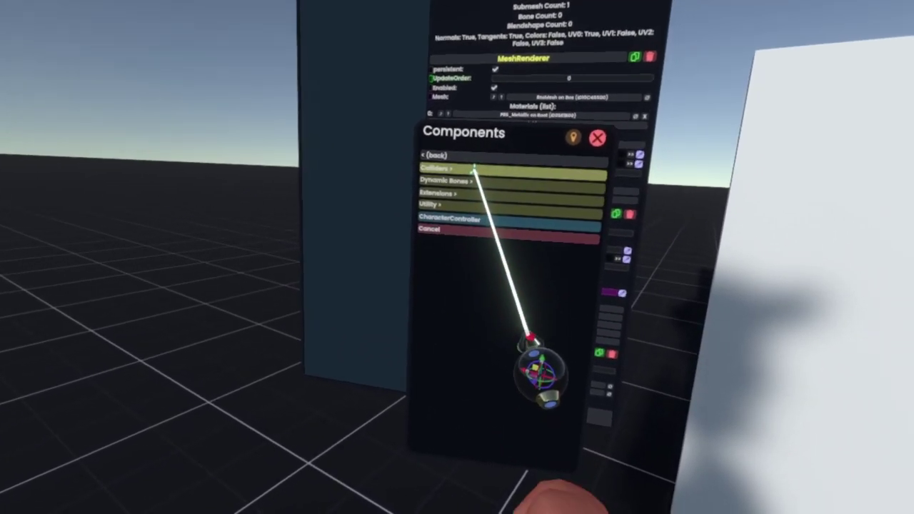
{"action": "left_click", "coordinate": [479, 136]}
{"action": "left_click", "coordinate": [480, 157]}
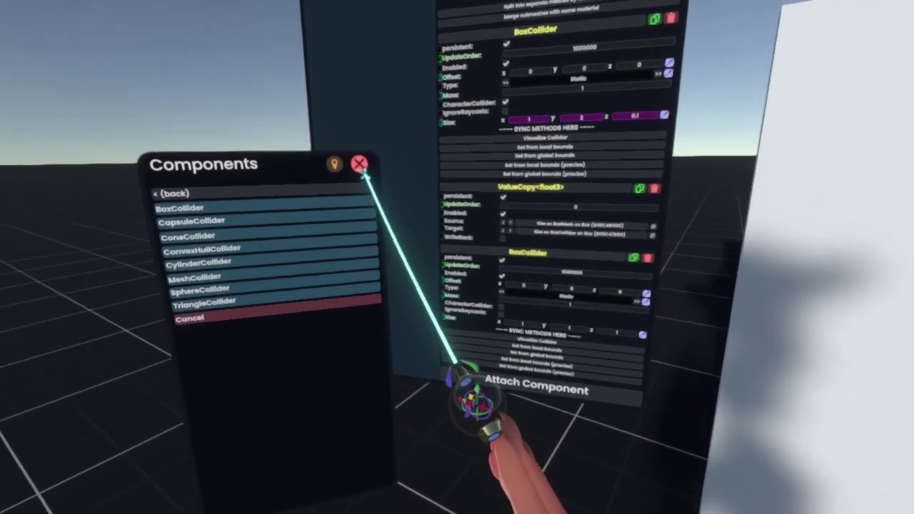
{"action": "left_click", "coordinate": [298, 144]}
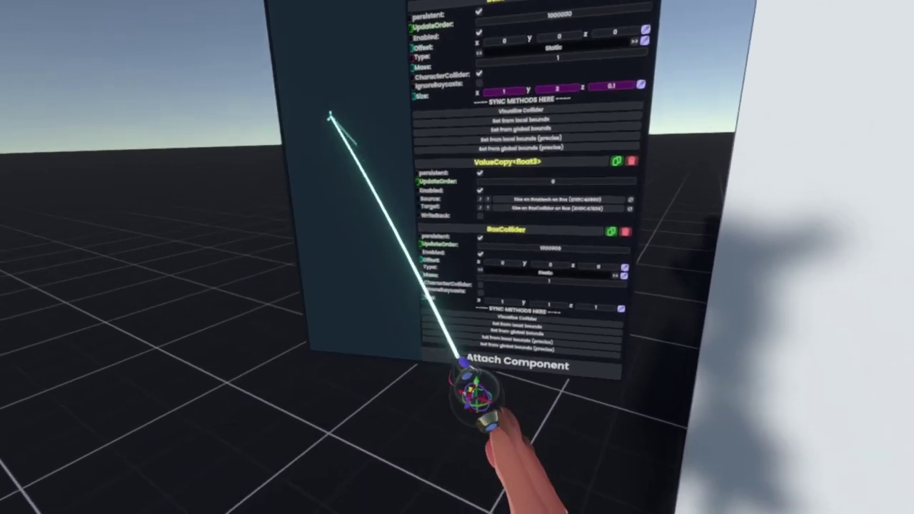
Enable CharacterCollider on the added BoxCollider, visualize it and set its size from local bounds
{"action": "left_click", "coordinate": [492, 266]}
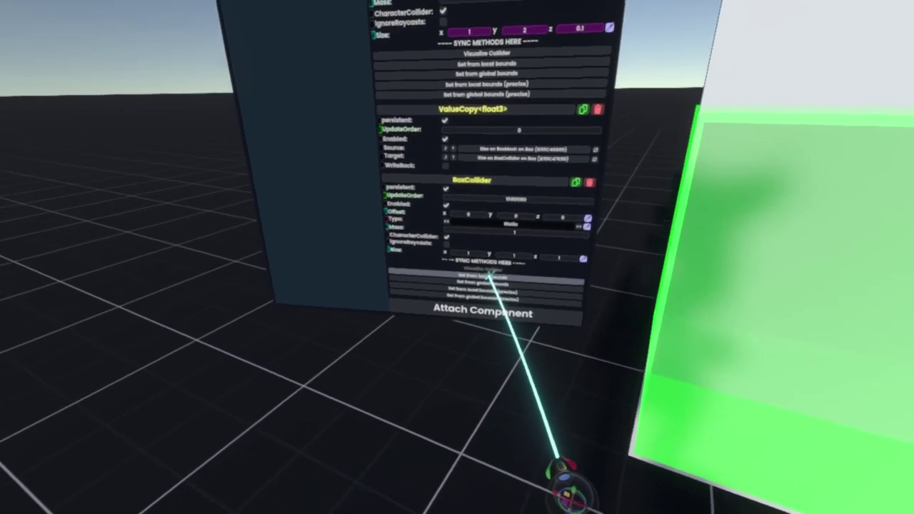
{"action": "left_click", "coordinate": [489, 275]}
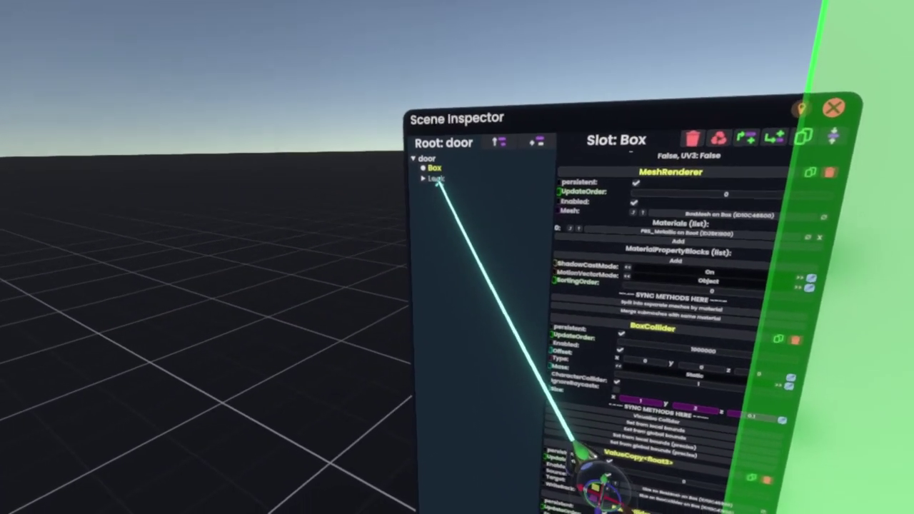
View the Lock slot's components in the door hierarchy and return to the Box slot
{"action": "left_click", "coordinate": [436, 179]}
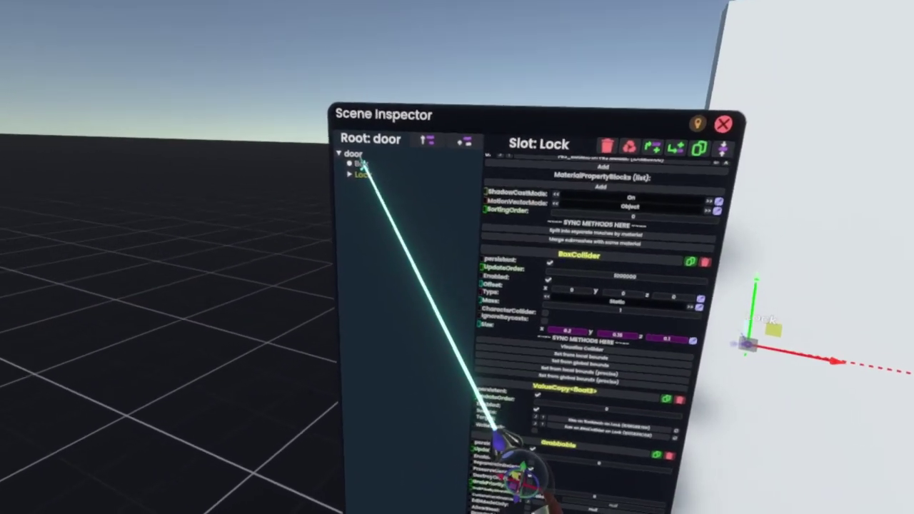
{"action": "left_click", "coordinate": [363, 166]}
{"action": "left_click", "coordinate": [546, 145]}
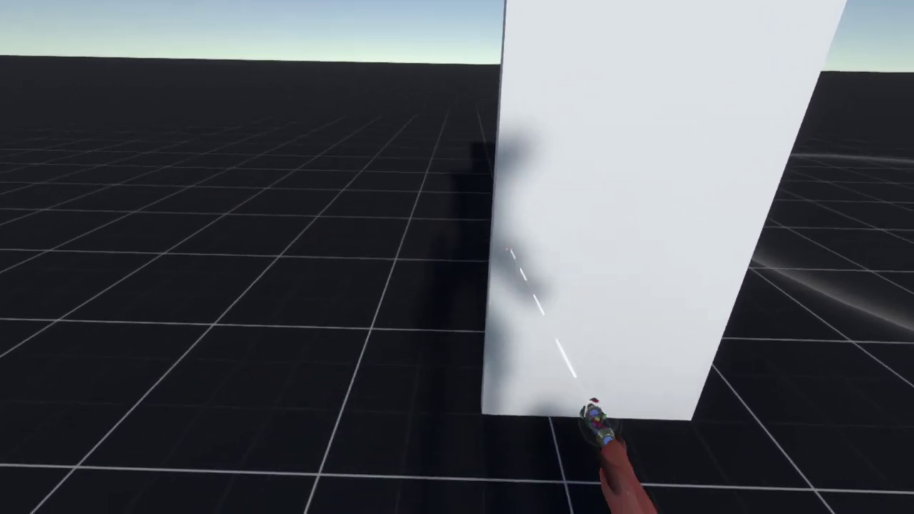
Select the door panel and open an inspector on it to review its collider components
{"action": "left_click", "coordinate": [496, 213]}
{"action": "right_click", "coordinate": [384, 323]}
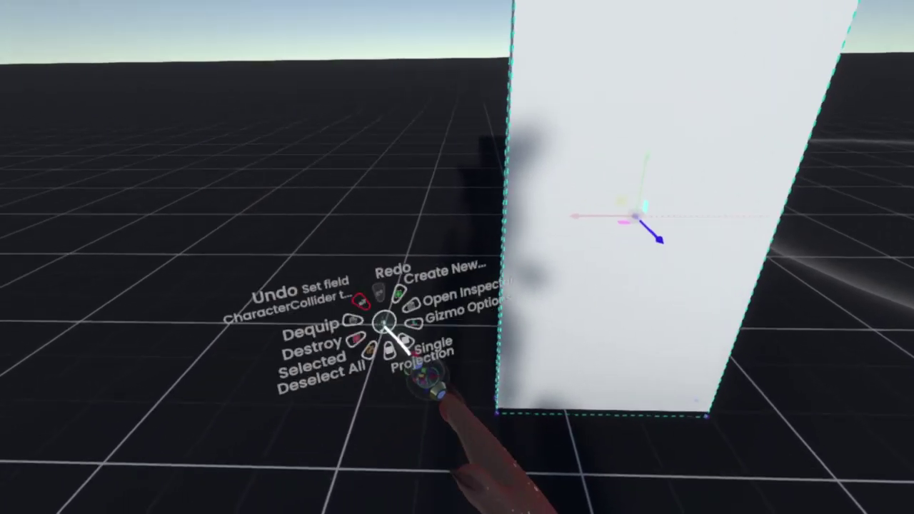
{"action": "left_click", "coordinate": [412, 306]}
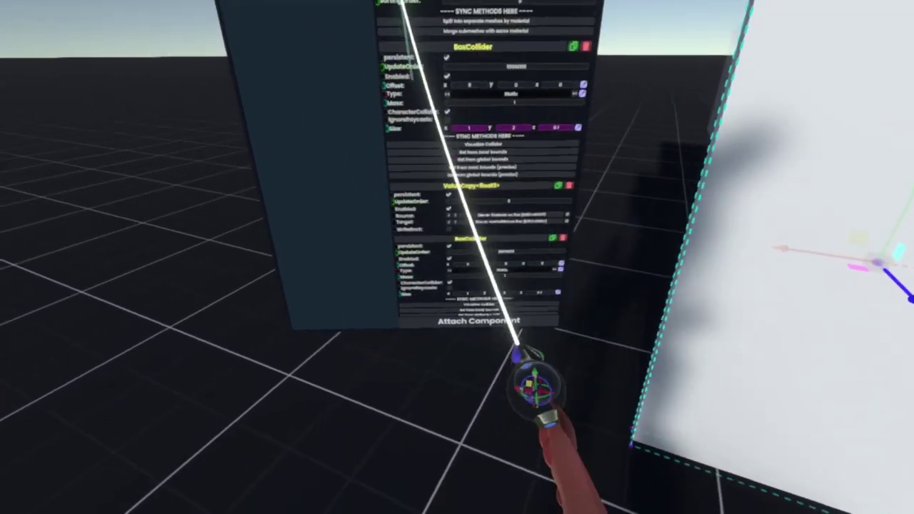
{"action": "scroll", "coordinate": [486, 215], "scroll_direction": "up", "scroll_amount": 10}
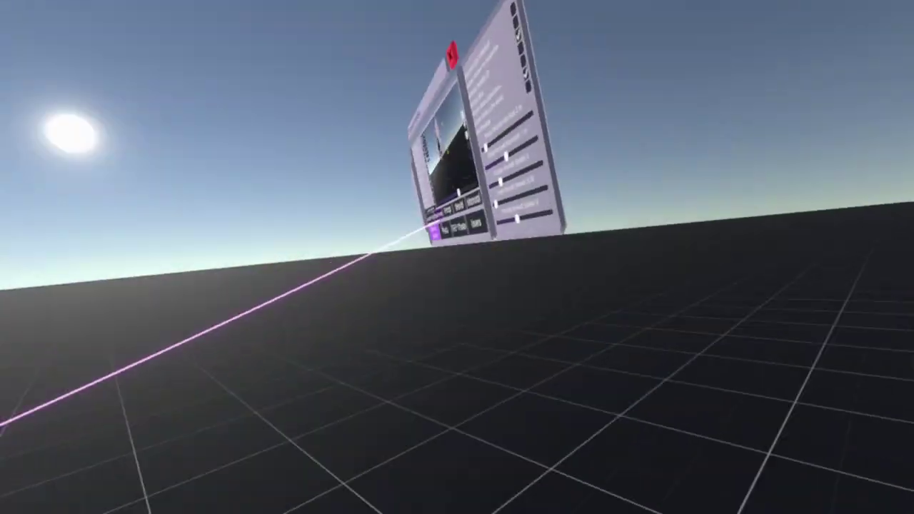
{"action": "left_click", "coordinate": [306, 161]}
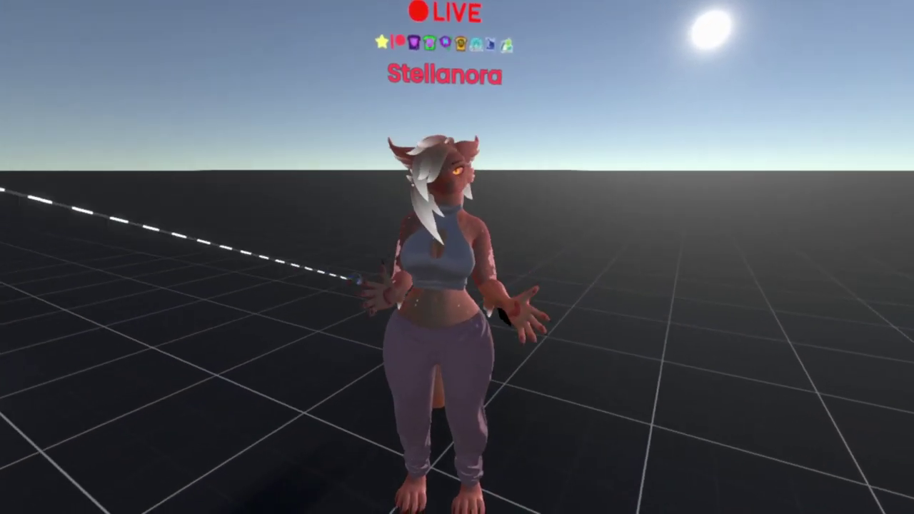